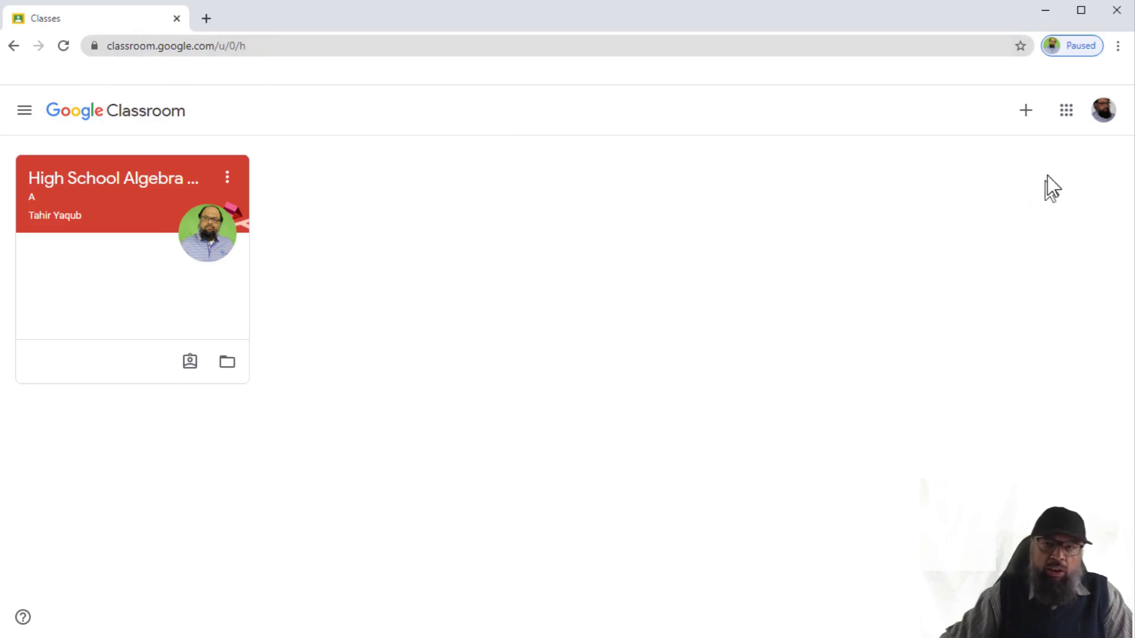
click(1026, 112)
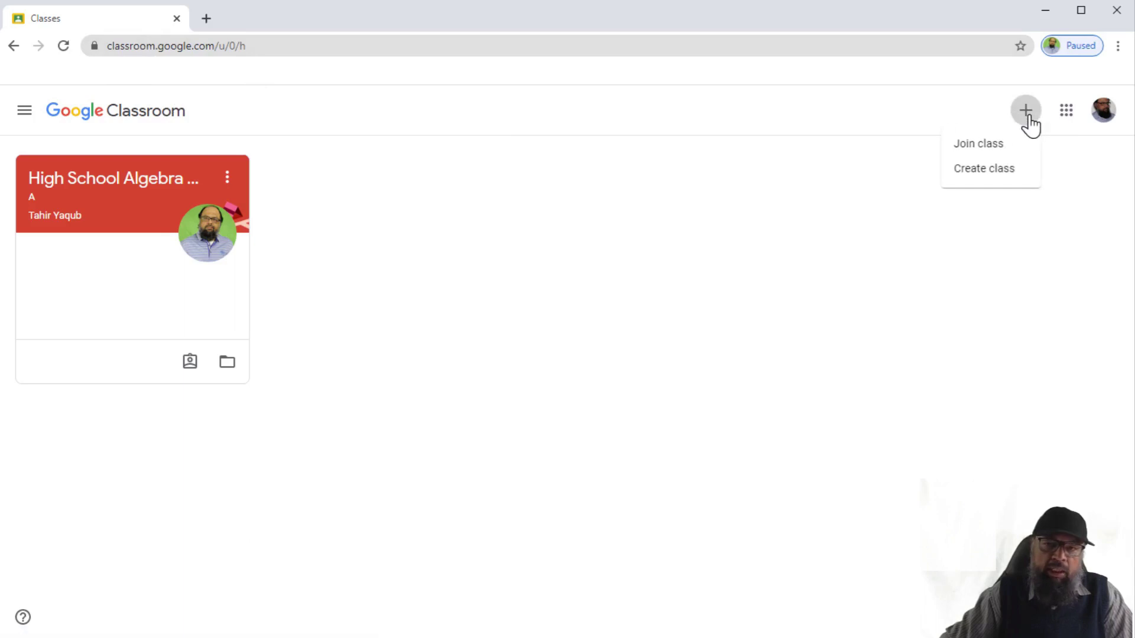
click(999, 148)
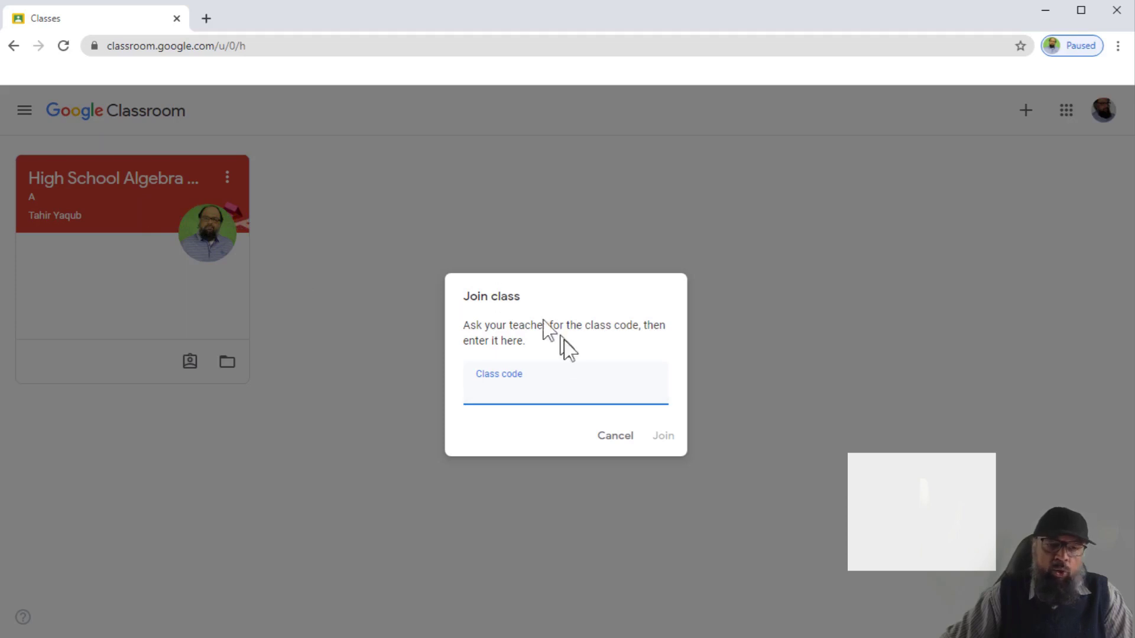
click(615, 437)
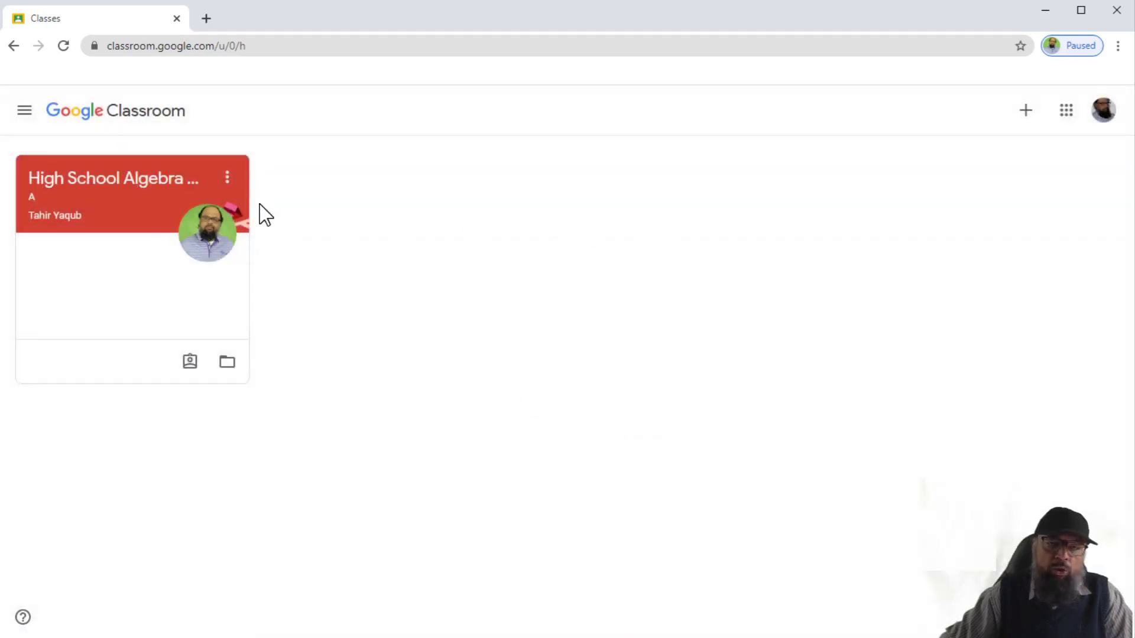
- Enter the High School Algebra class and view its Classwork list of assignments
click(138, 182)
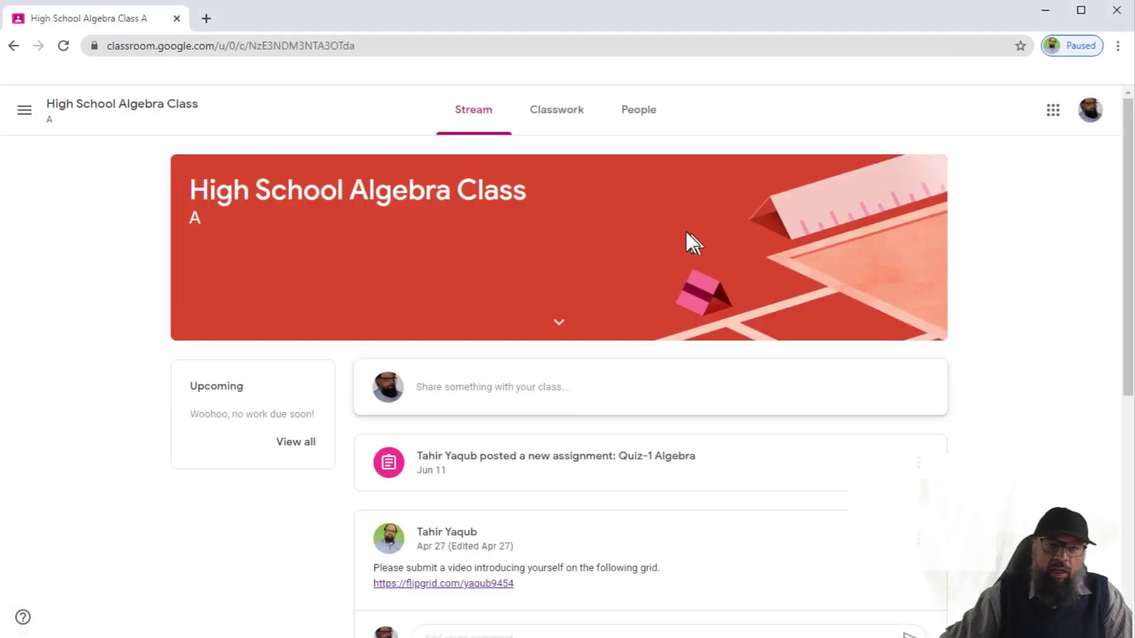
click(554, 121)
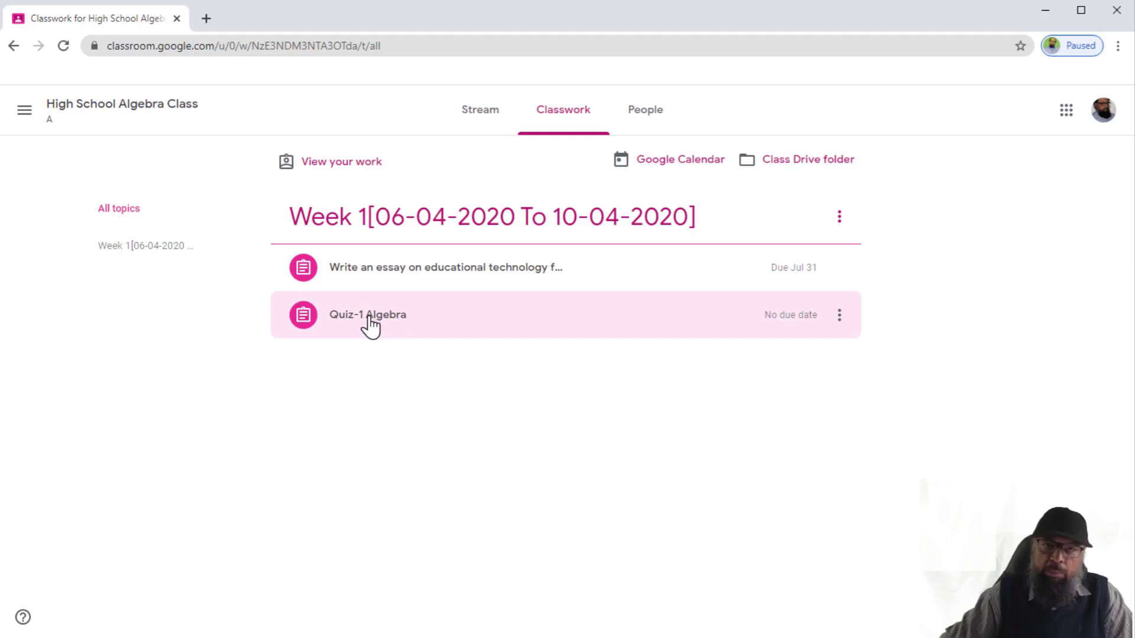
- Expand Quiz-1 Algebra to reach its attached Exponents quiz form
click(368, 318)
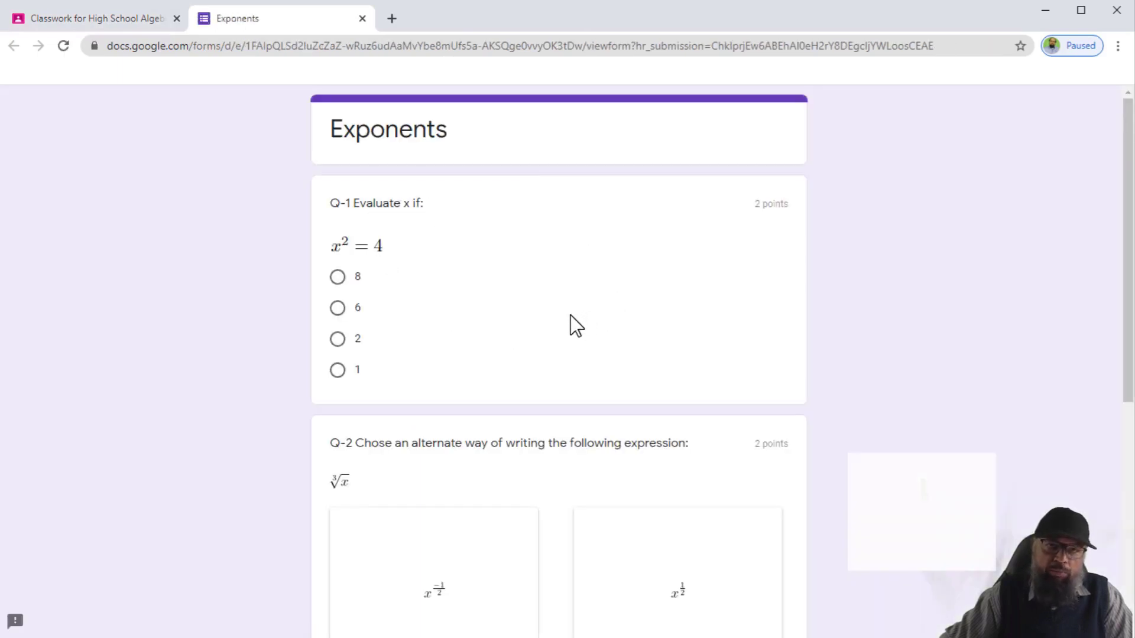
- Answer the Exponents quiz with 2 for Q-1 and B for Q-2, then submit it
scroll(576, 325, down, 3)
scroll(574, 325, down, 4)
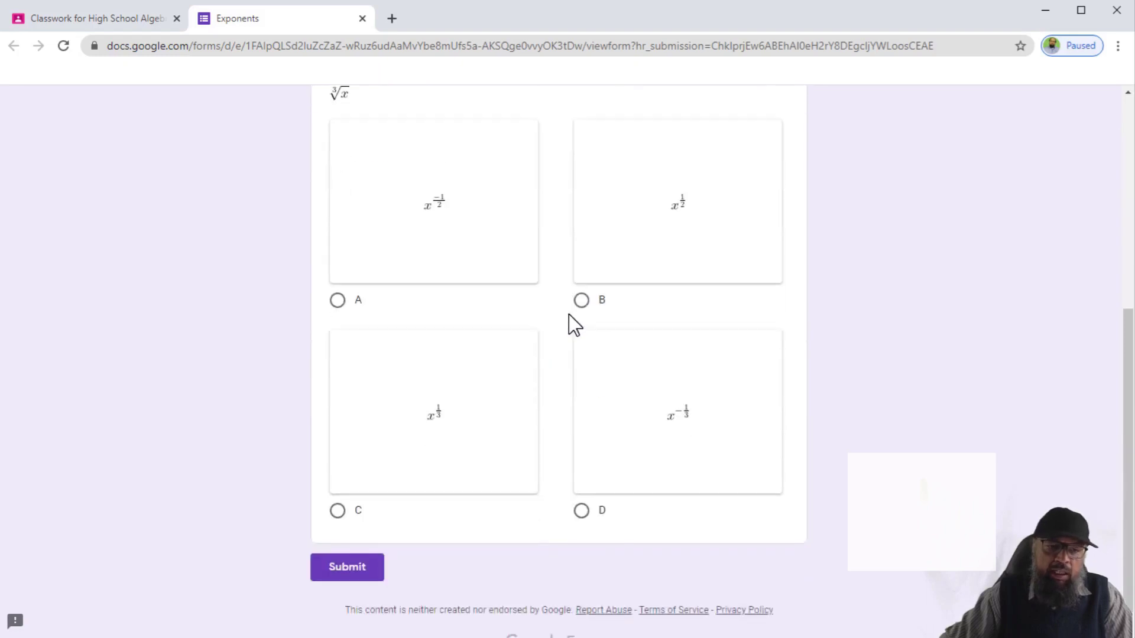
scroll(569, 314, up, 5)
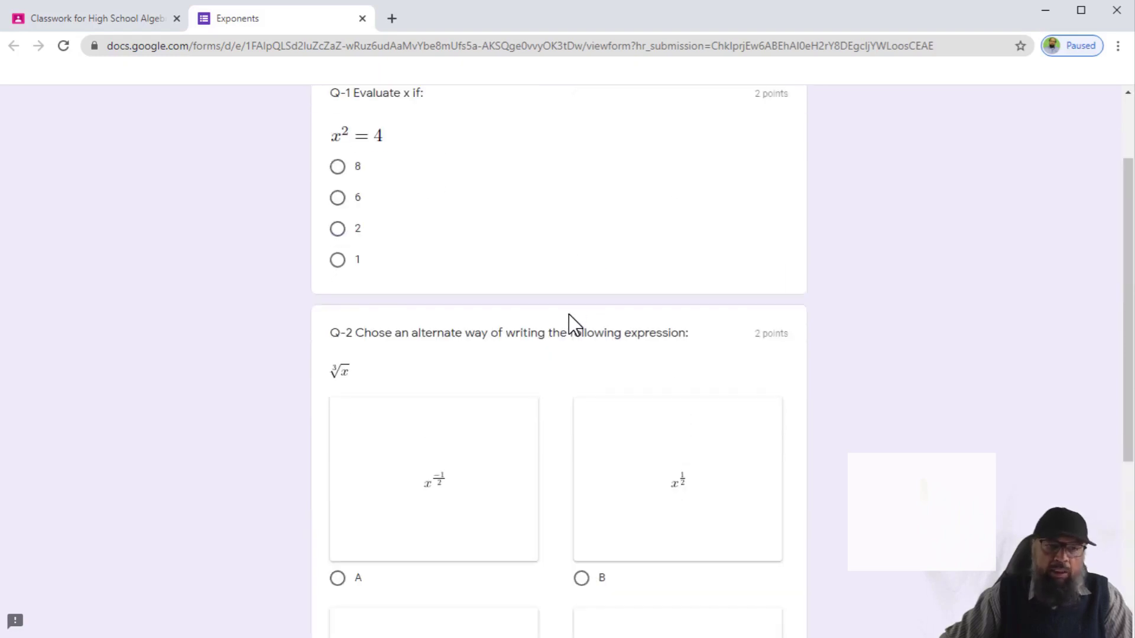
scroll(568, 314, up, 1)
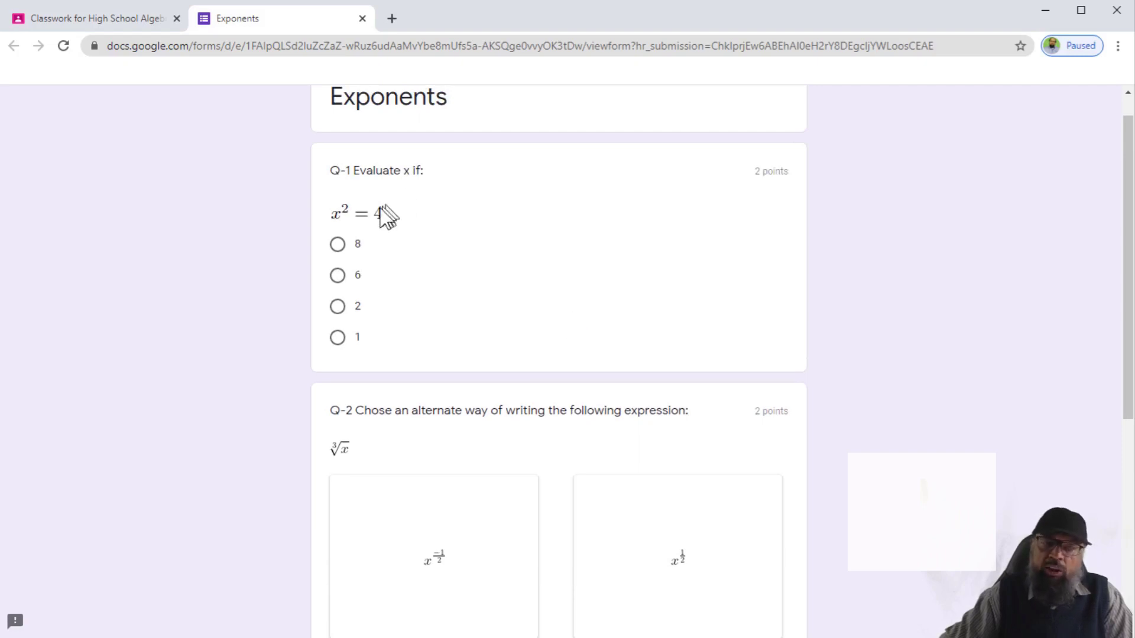
click(338, 308)
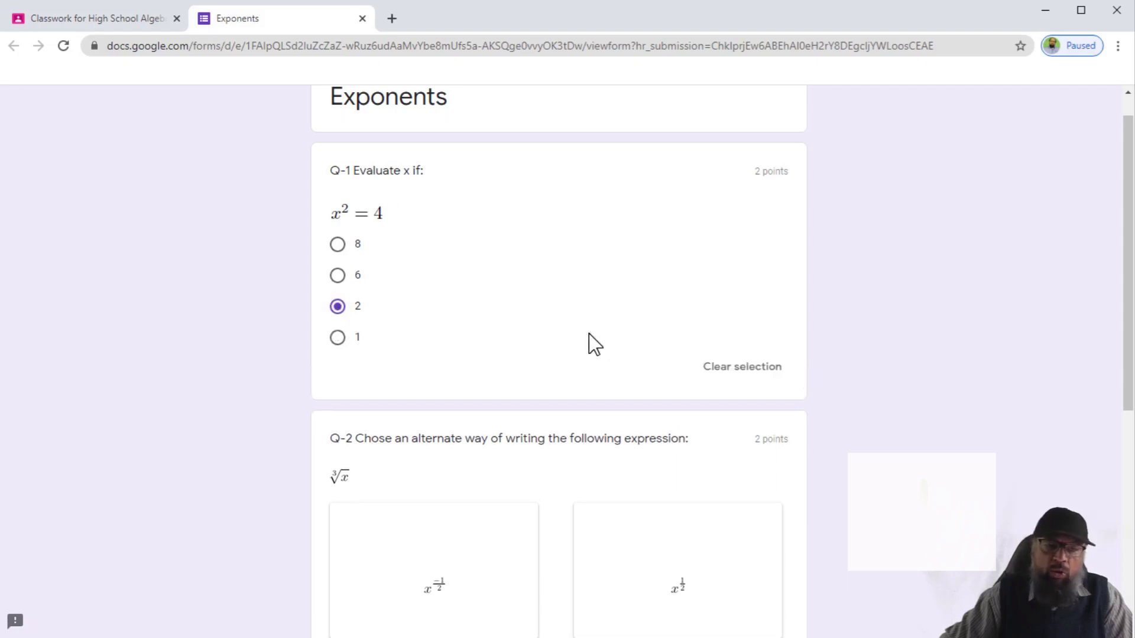
scroll(589, 335, down, 3)
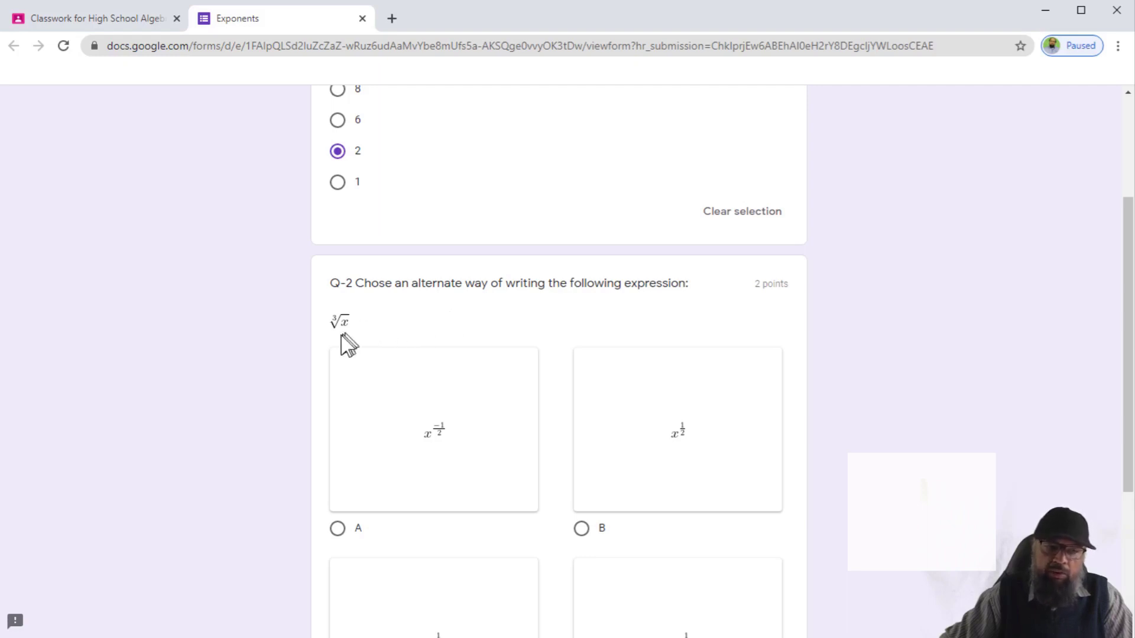
scroll(654, 334, down, 3)
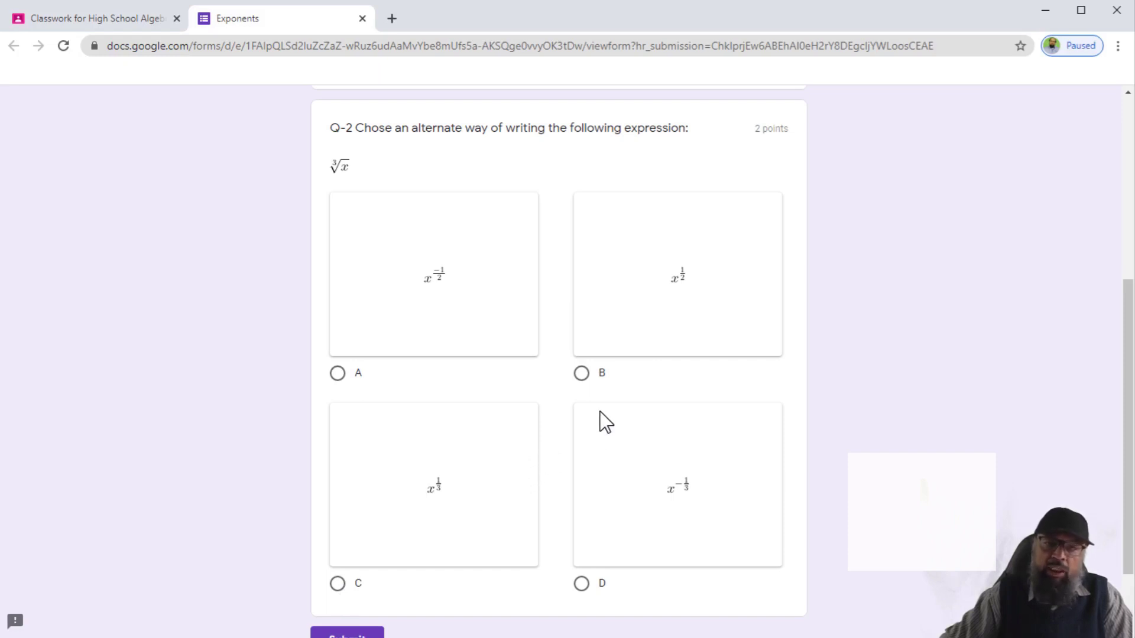
click(582, 374)
scroll(349, 541, down, 2)
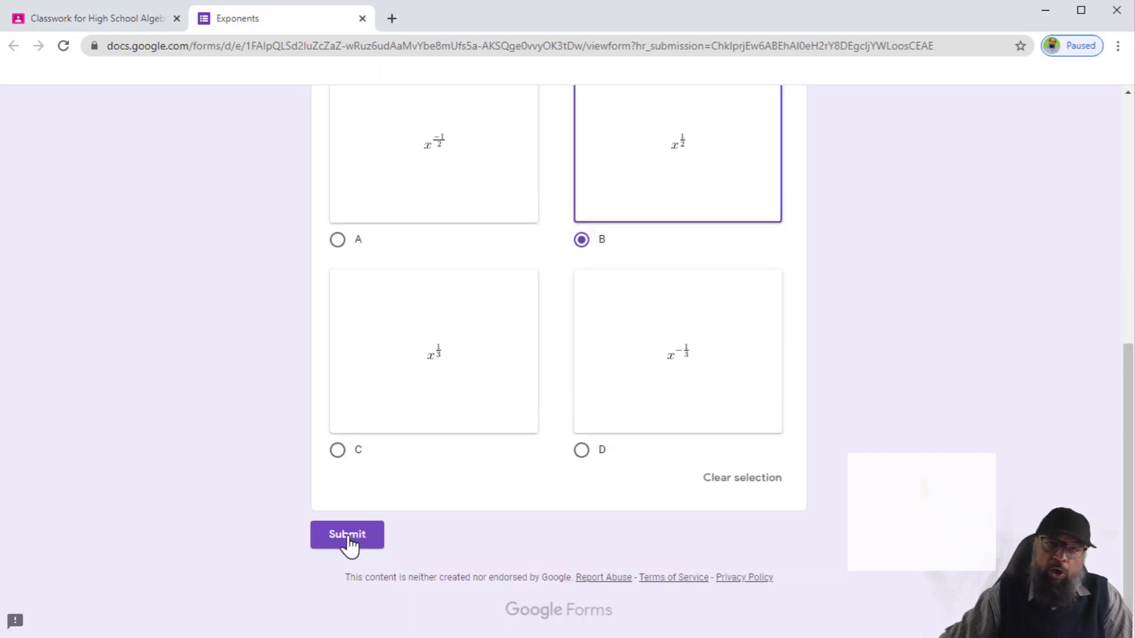
click(348, 537)
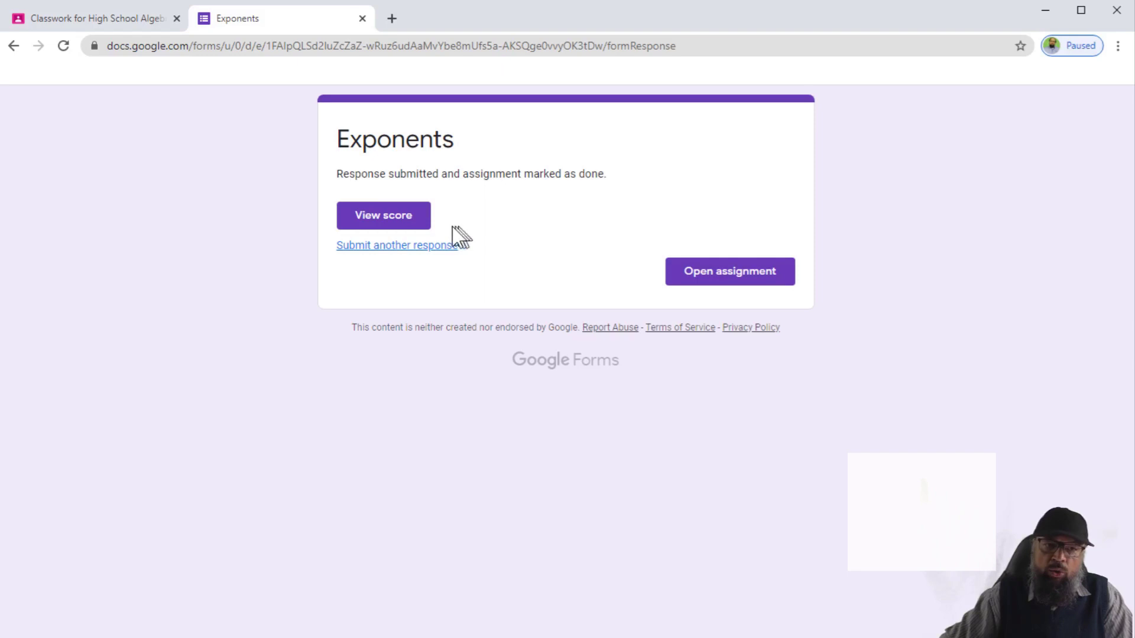
- Review the 2/4 Exponents score: Q-1 correct, Q-2 wrong with C correct
click(390, 224)
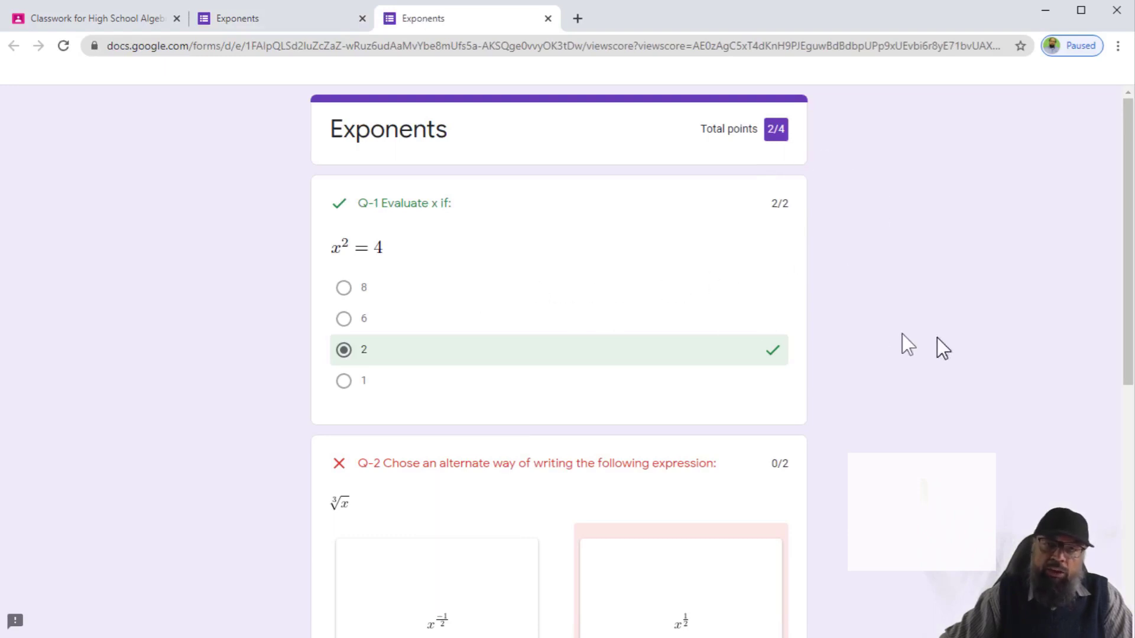
scroll(939, 324, down, 4)
scroll(749, 300, down, 1)
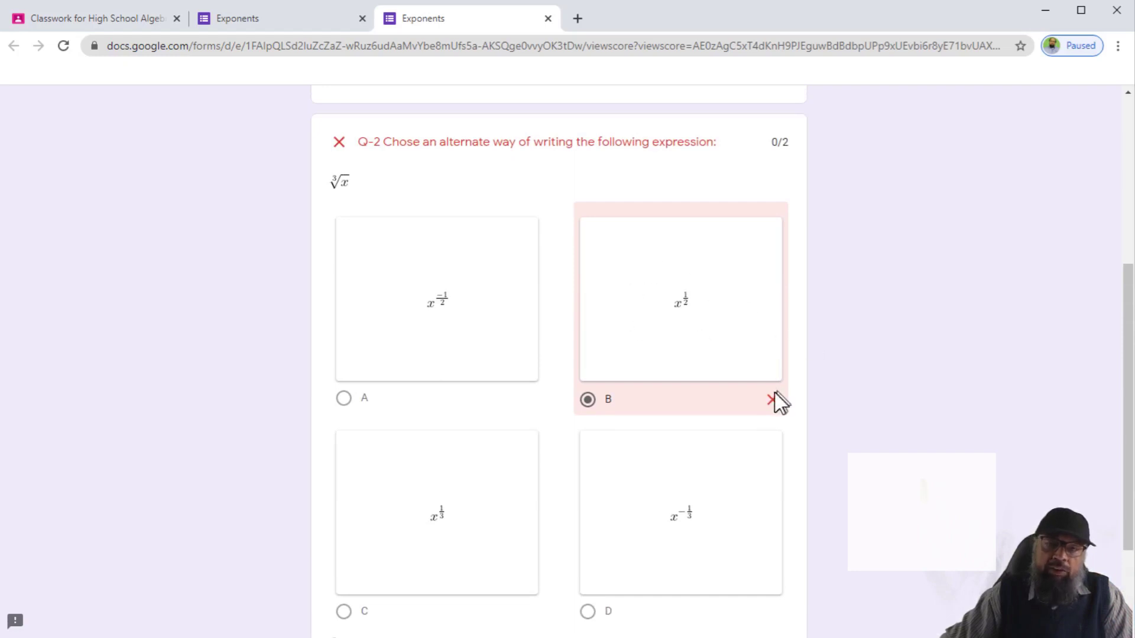
scroll(927, 379, down, 3)
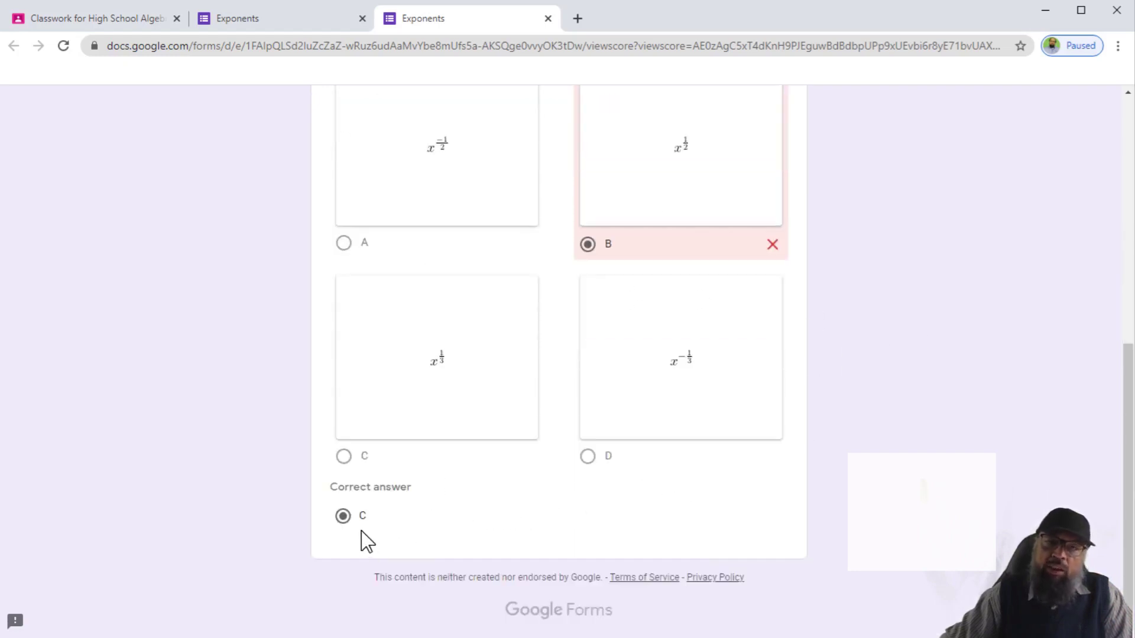
scroll(441, 390, up, 4)
scroll(443, 396, up, 4)
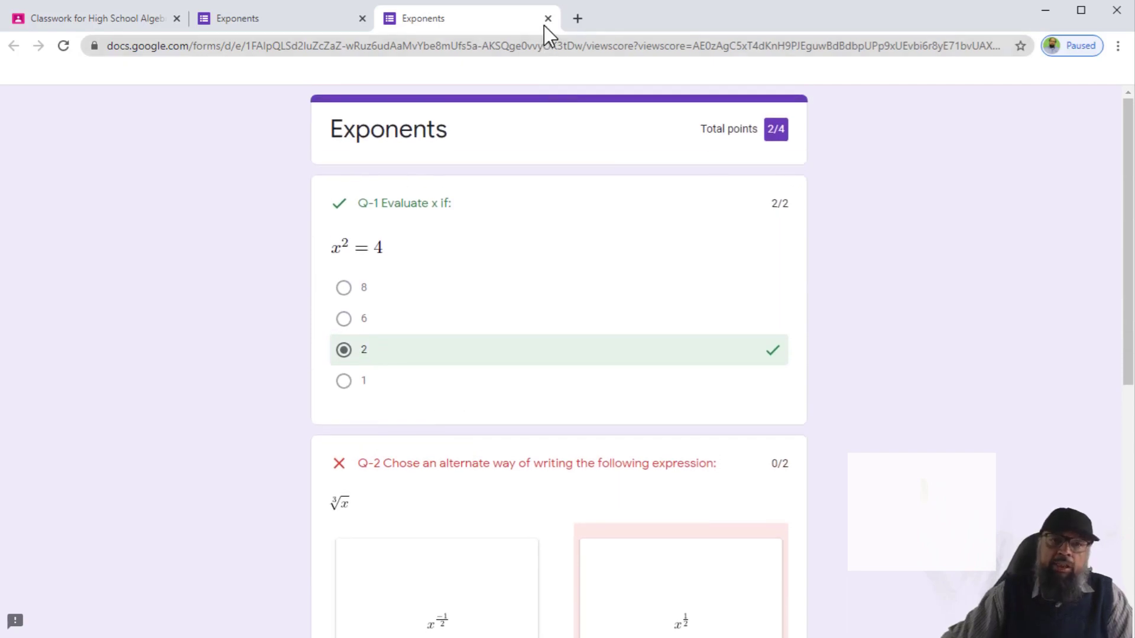
- Close both Exponents quiz tabs and expand the essay assignment's rubric details
click(548, 19)
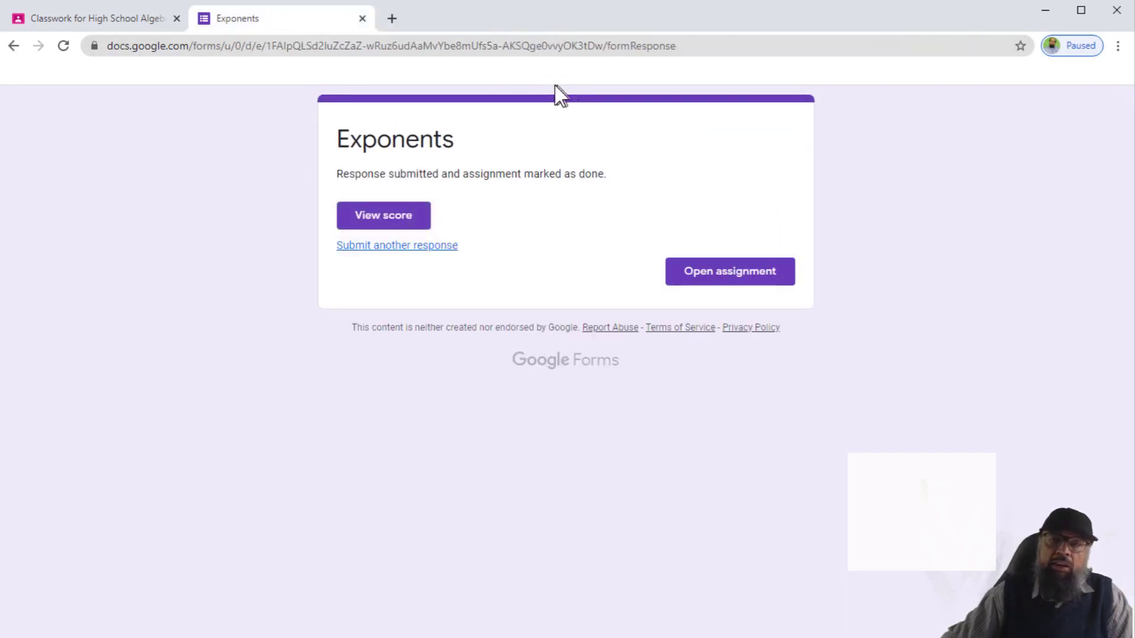
click(362, 20)
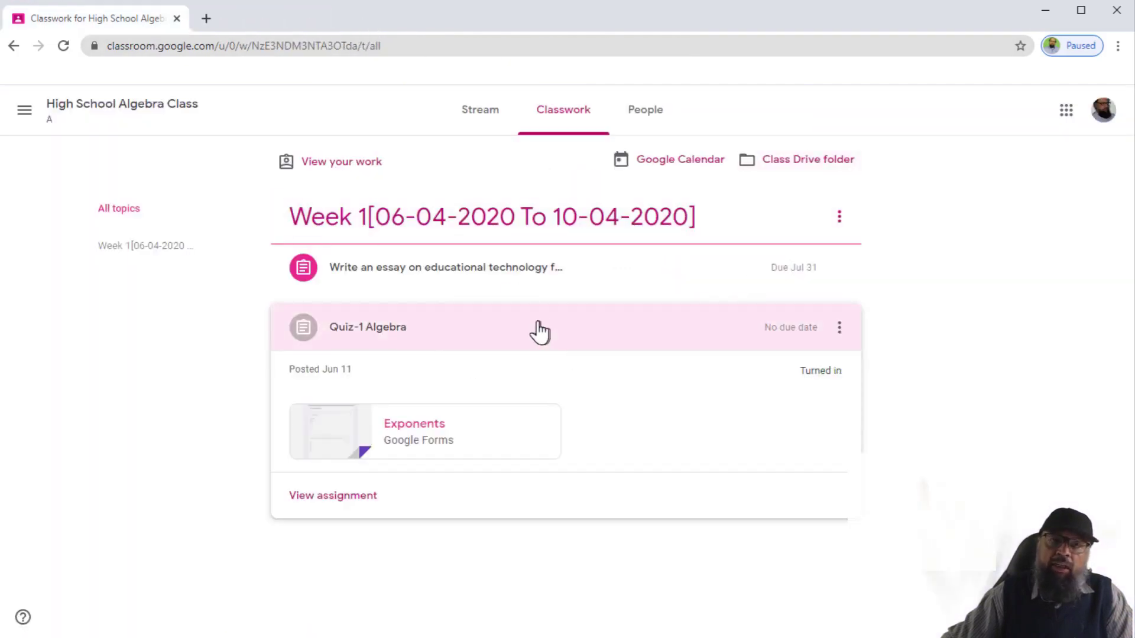
mouse_move(545, 326)
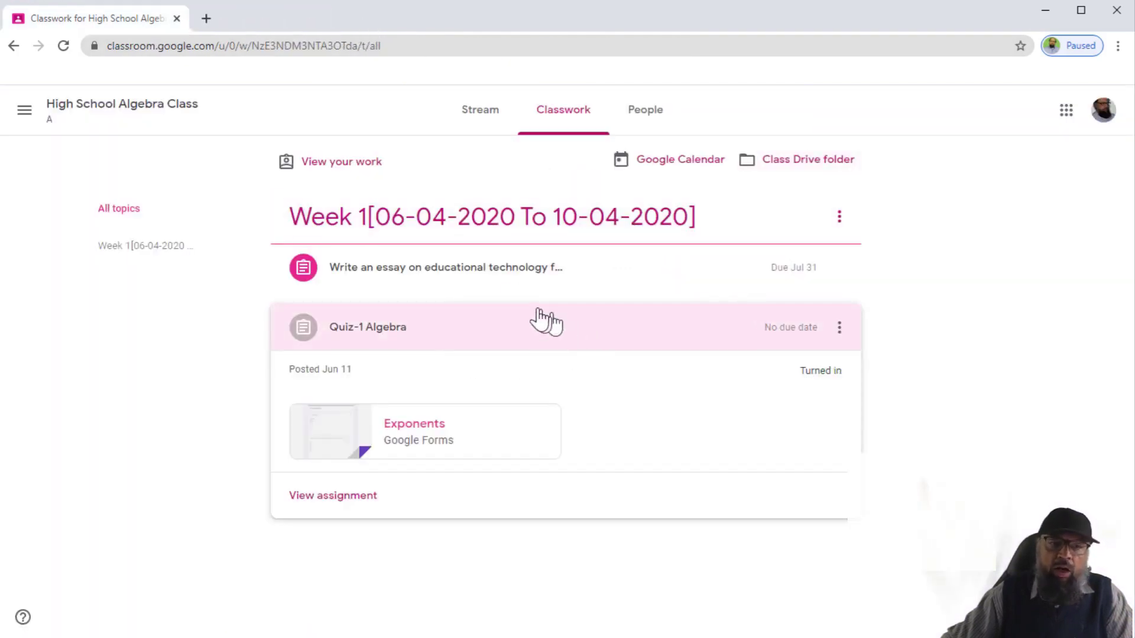
click(485, 278)
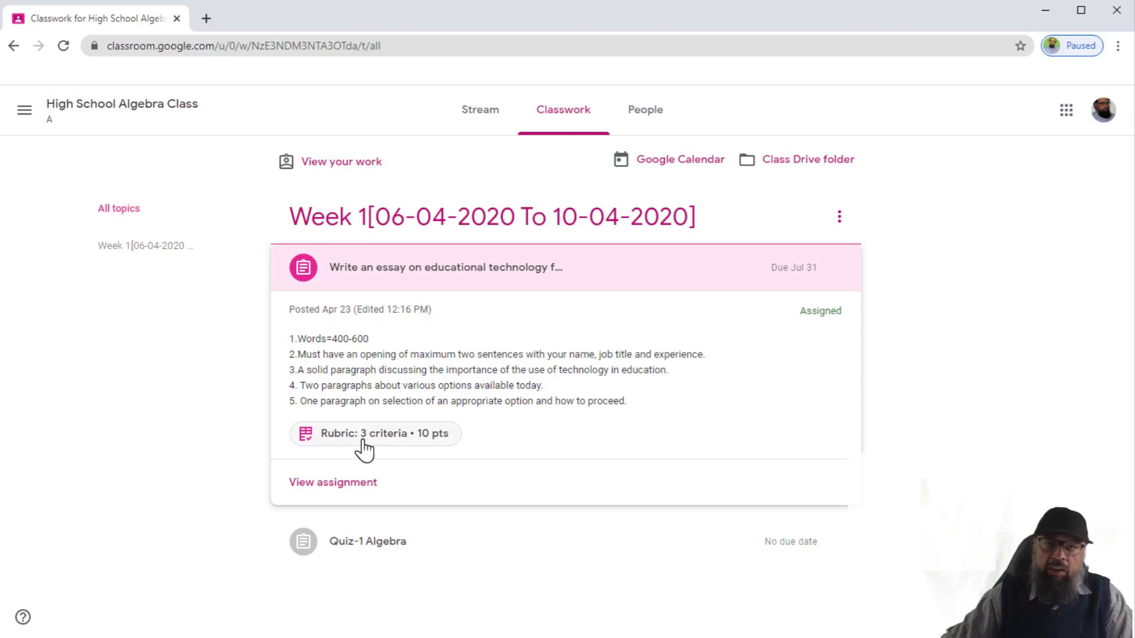
click(330, 448)
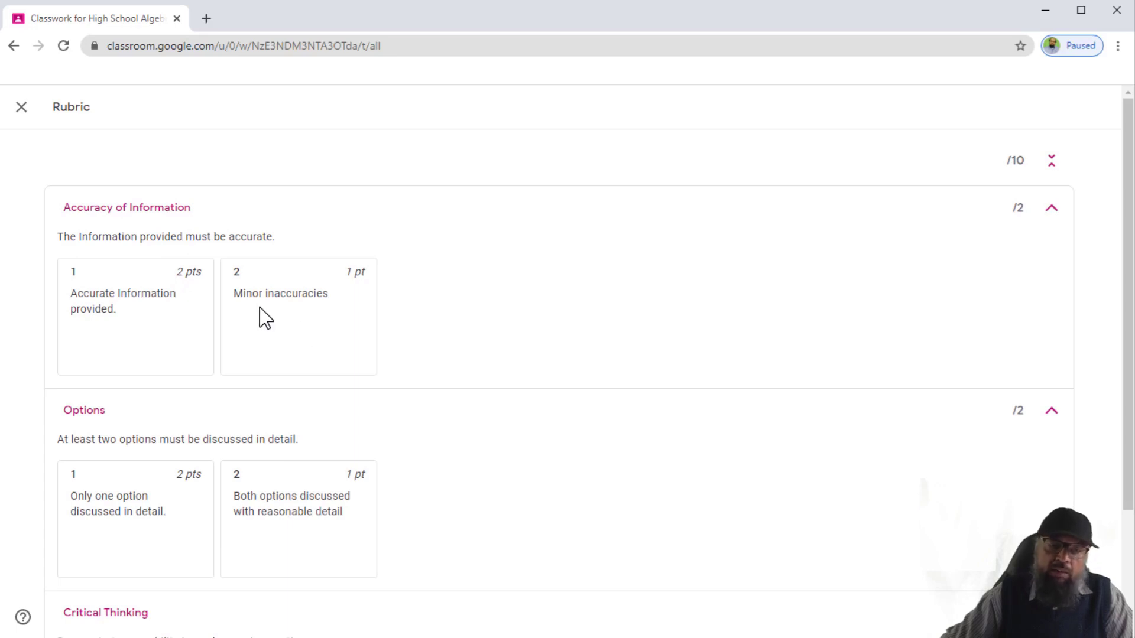
scroll(361, 304, down, 3)
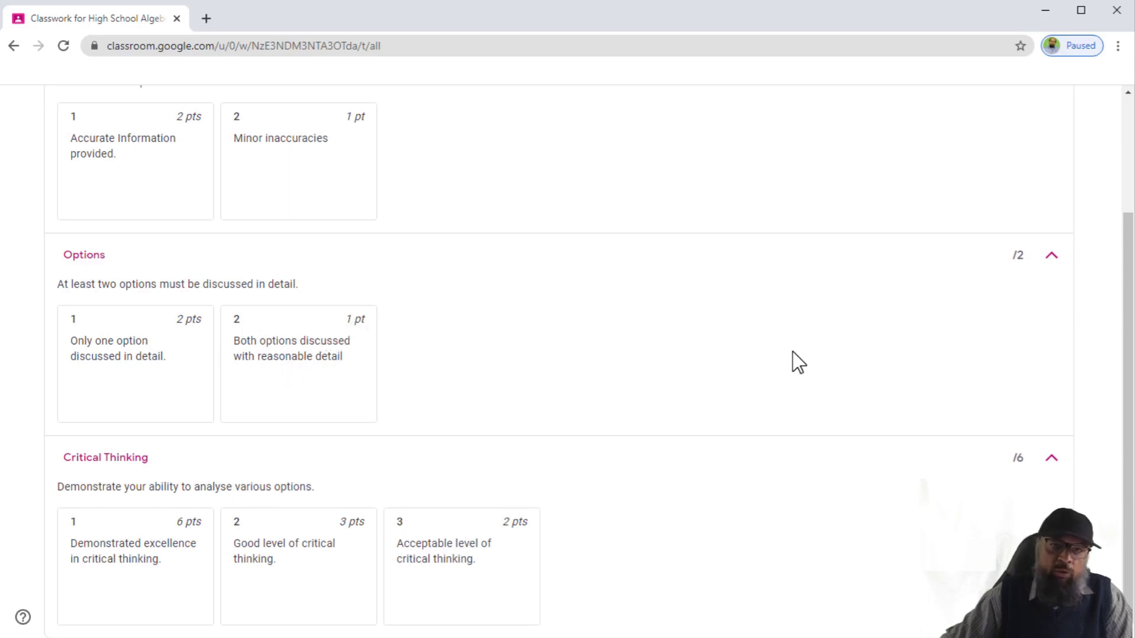
scroll(792, 352, down, 1)
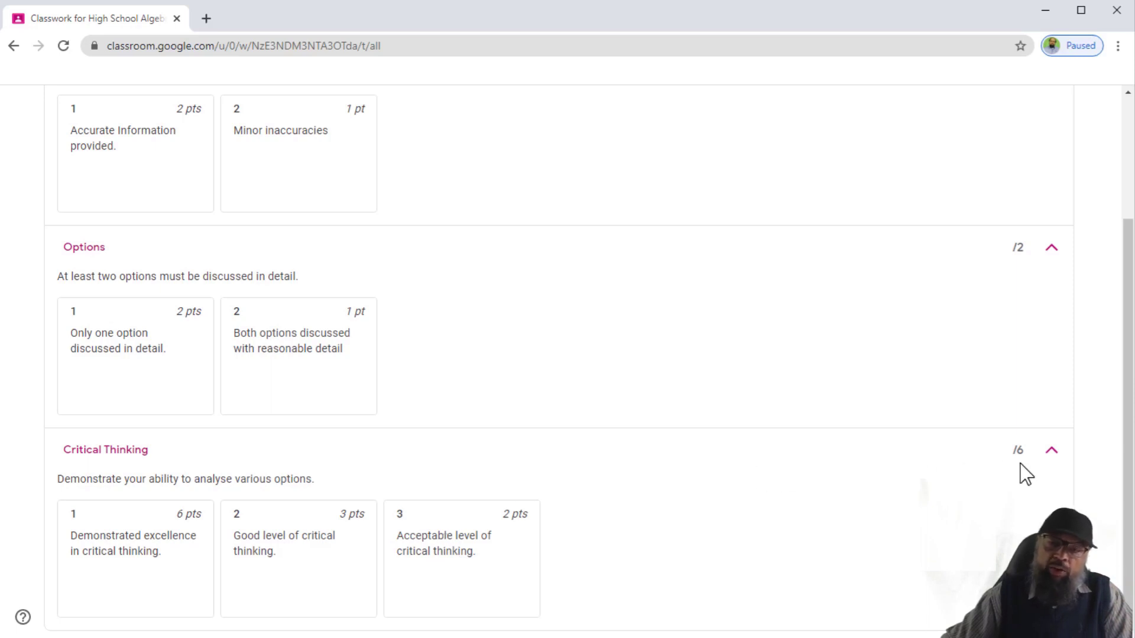
scroll(1026, 482, up, 1)
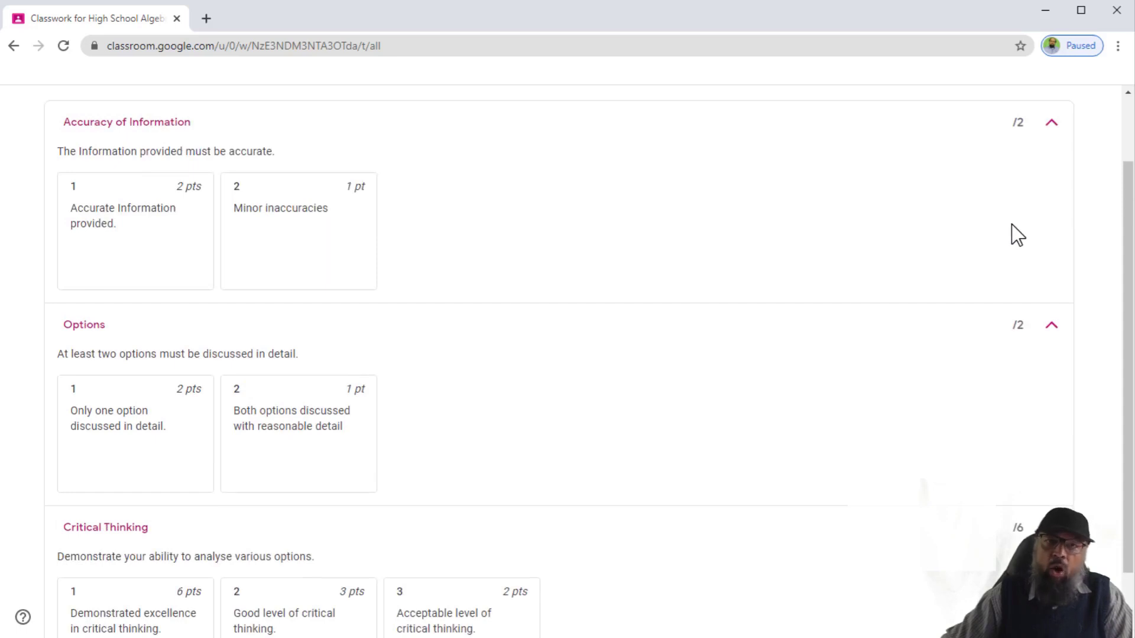
scroll(1013, 222, down, 1)
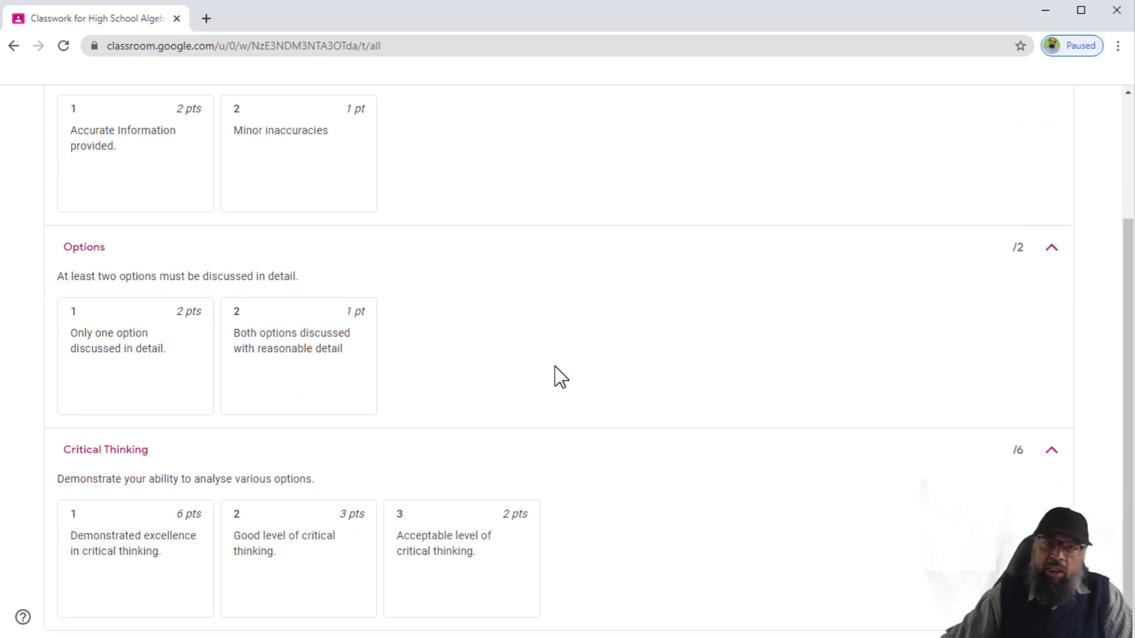
scroll(556, 370, up, 2)
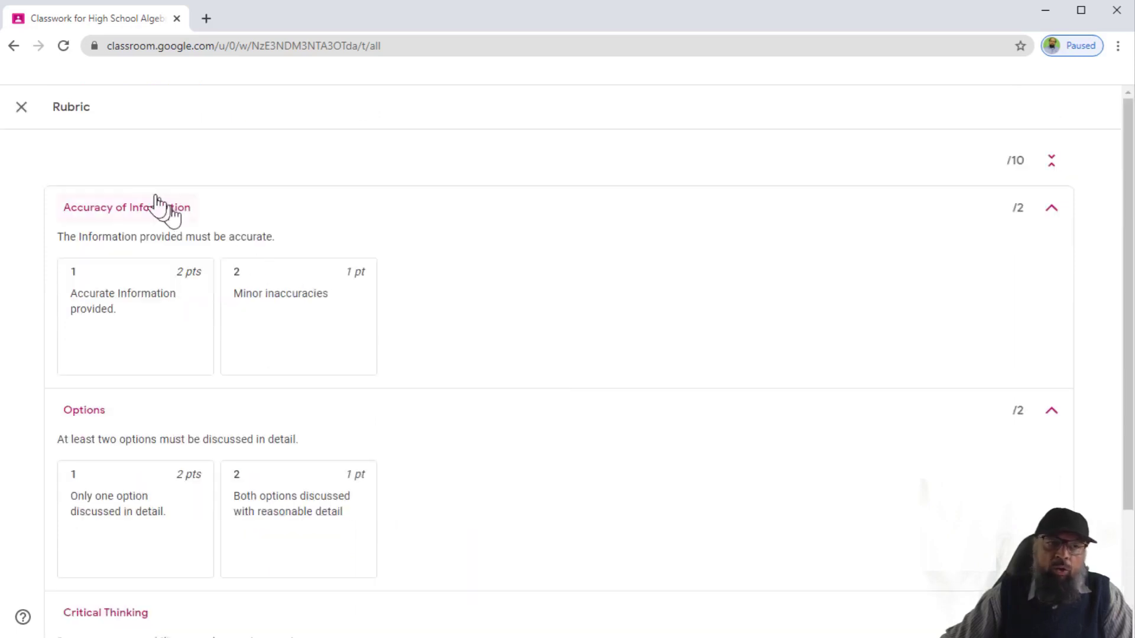
- Open the essay assignment's full page and reveal its Add or create options
click(21, 108)
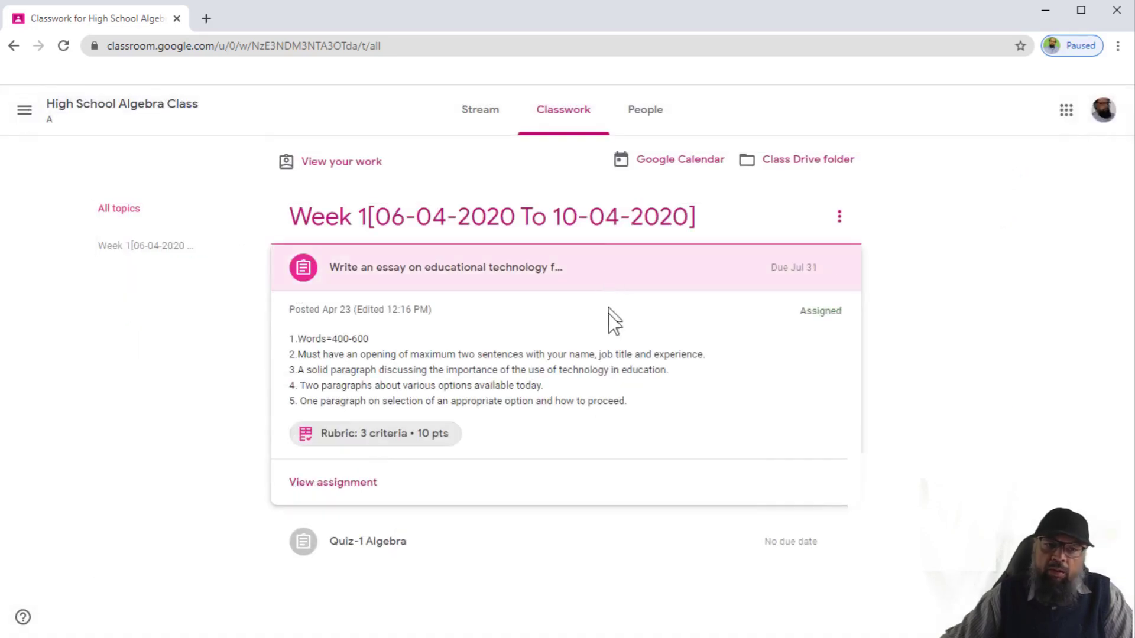
click(359, 498)
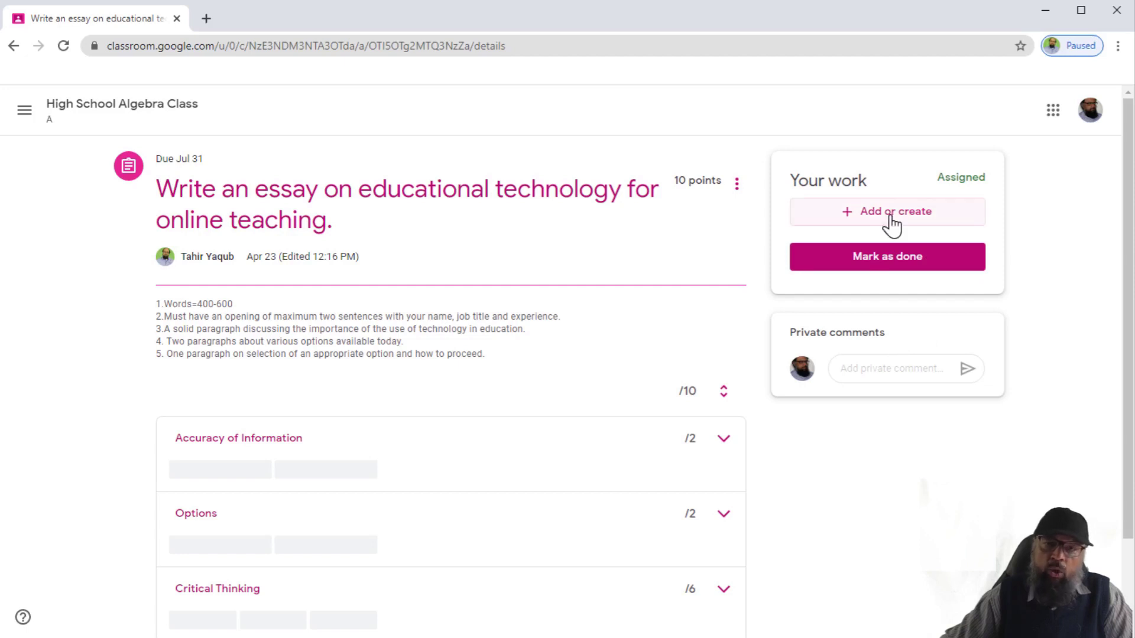
click(893, 224)
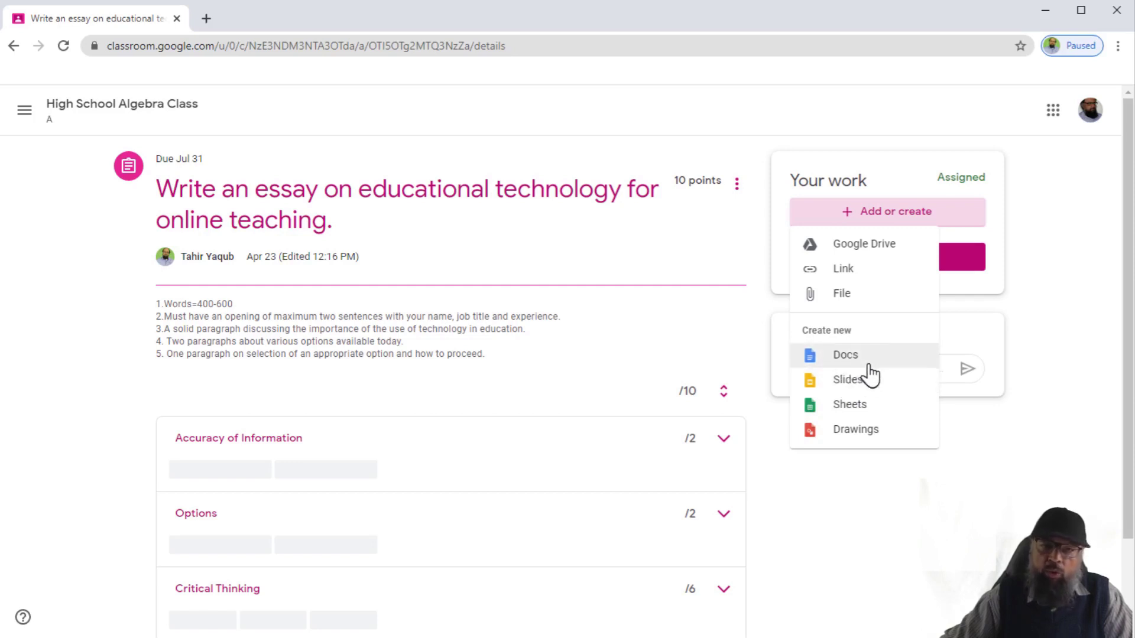
- Create a new Google Doc for the essay containing 'This is my Essay'
click(852, 358)
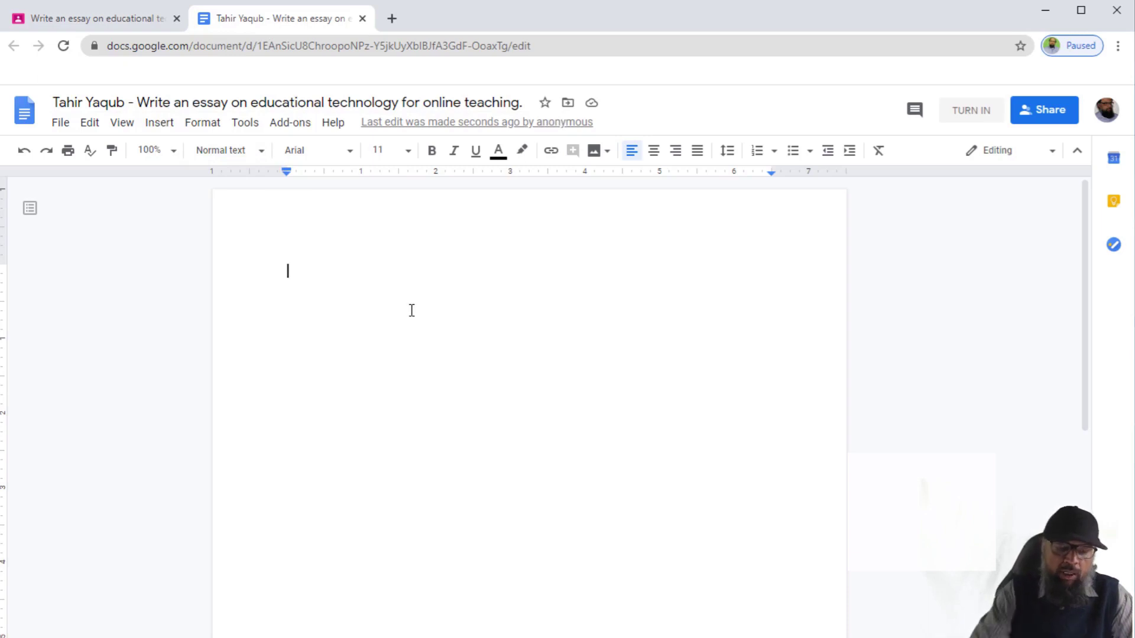
text(This)
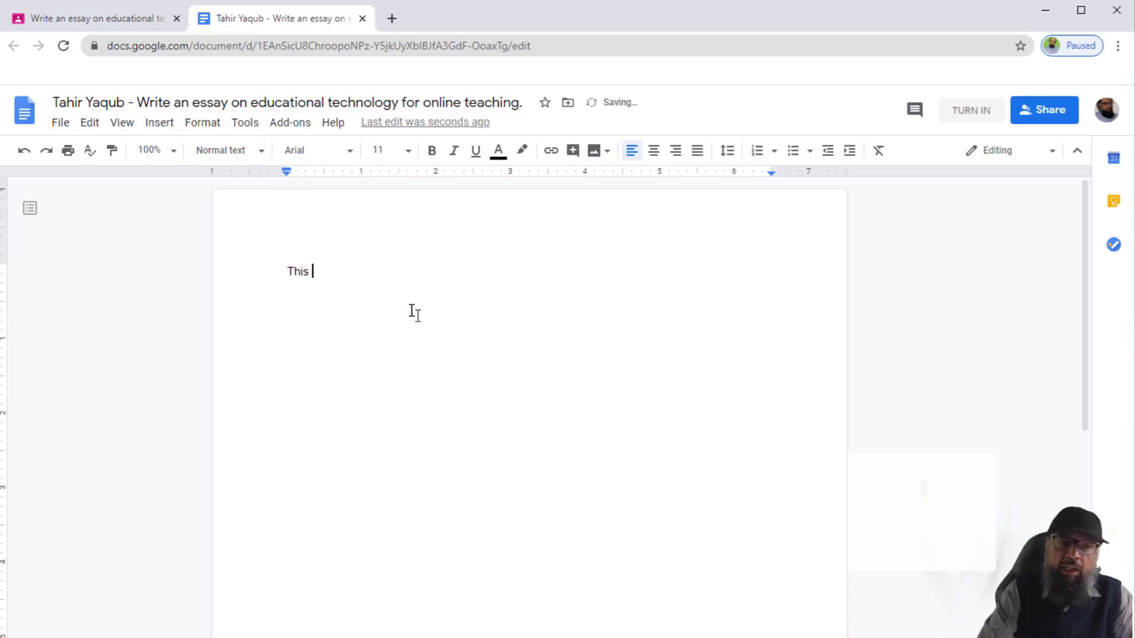
text( is my Essay)
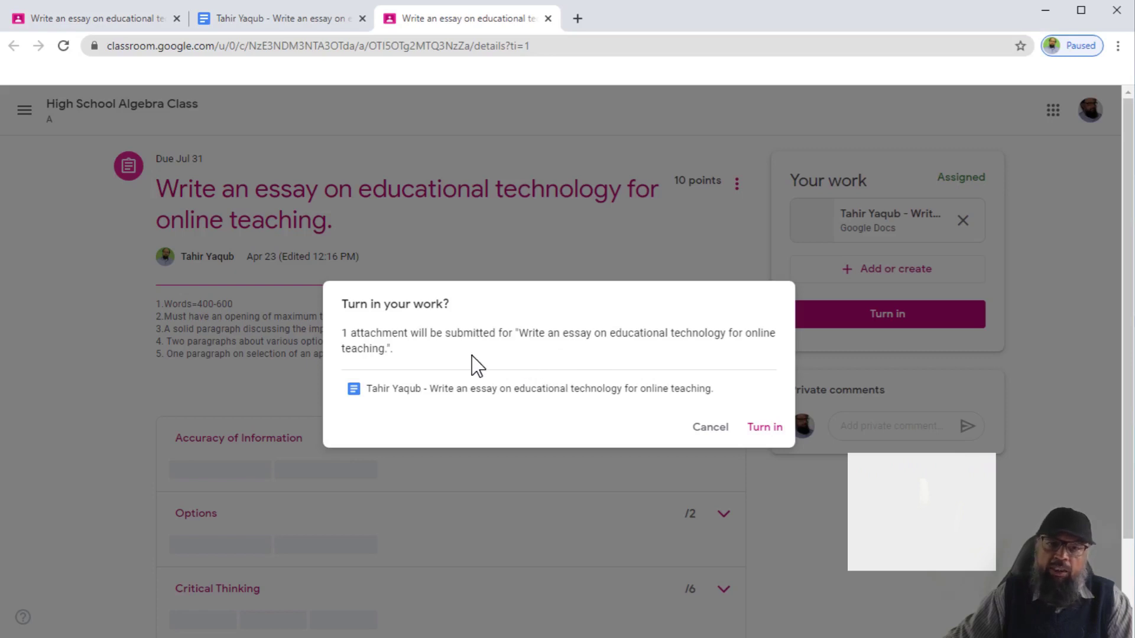
- Confirm turning in the essay with its Google Doc attached
click(761, 437)
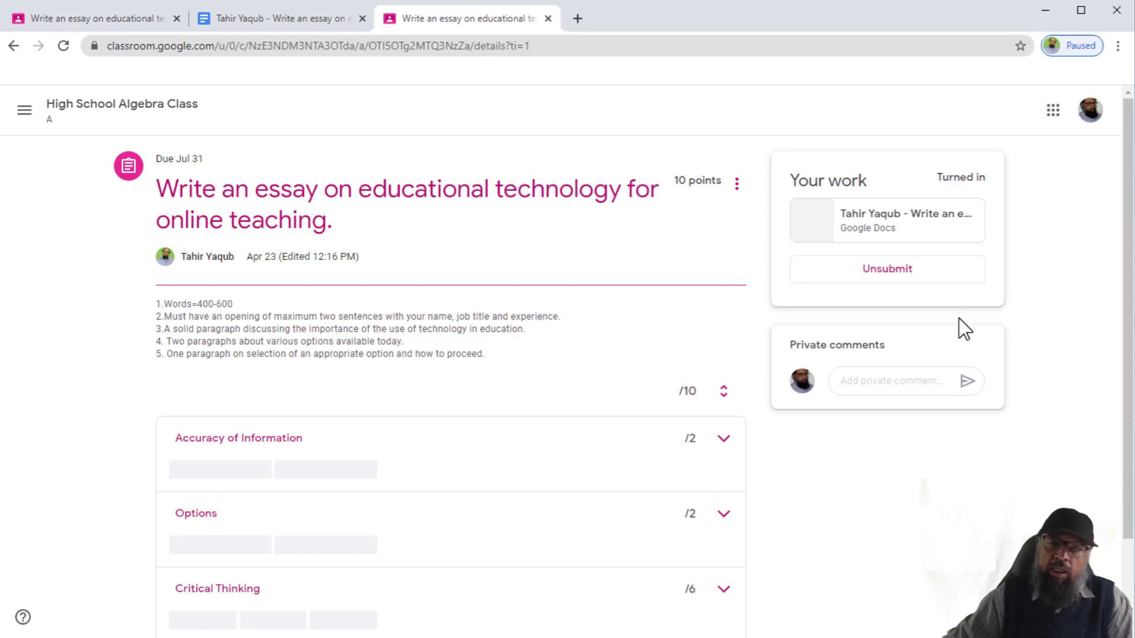
- Unsubmit the turned-in essay and remove its attached Google Doc
click(880, 272)
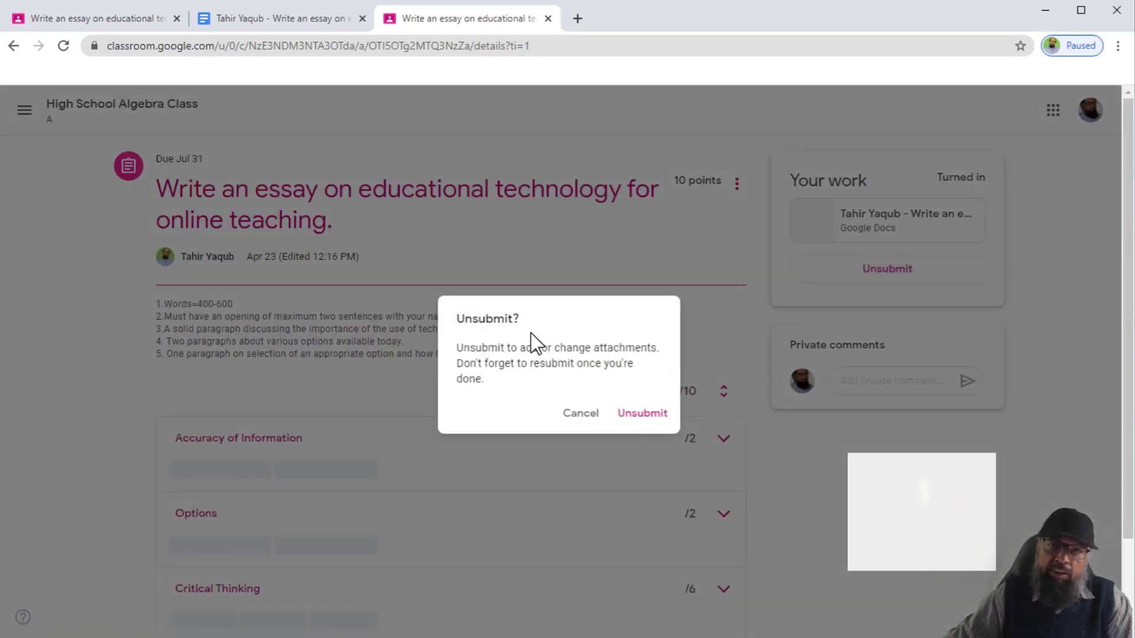
click(639, 416)
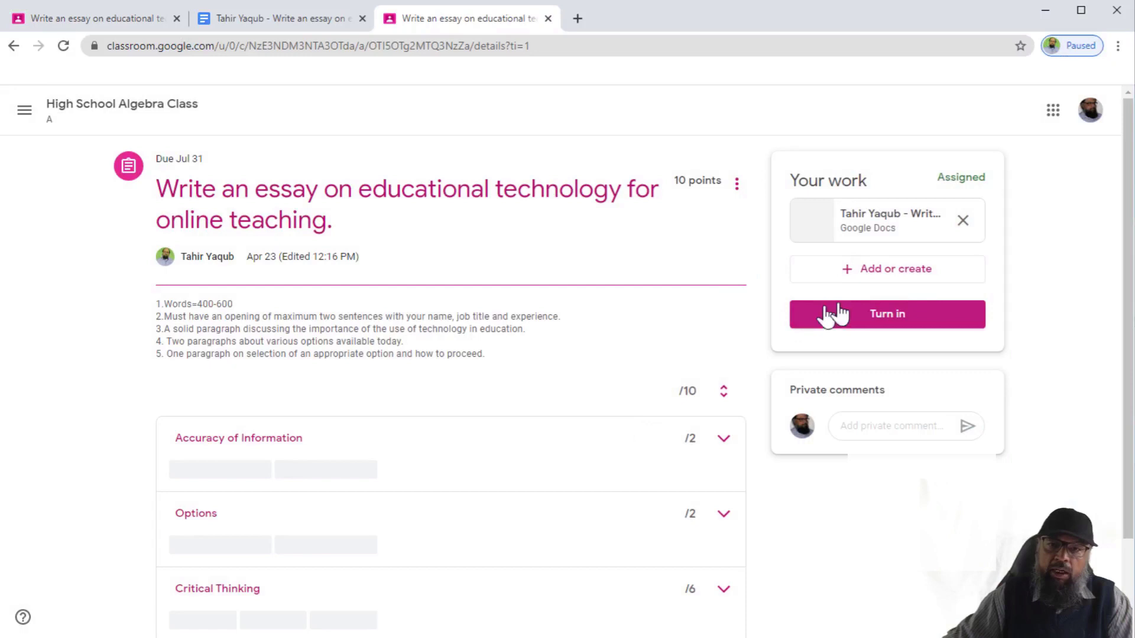
click(963, 221)
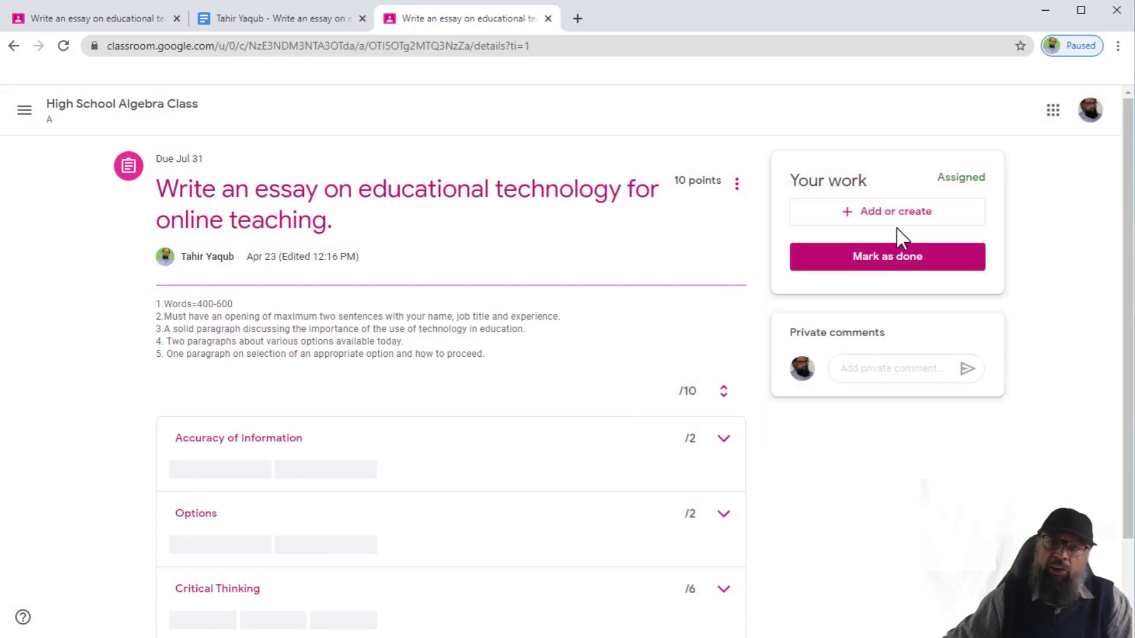